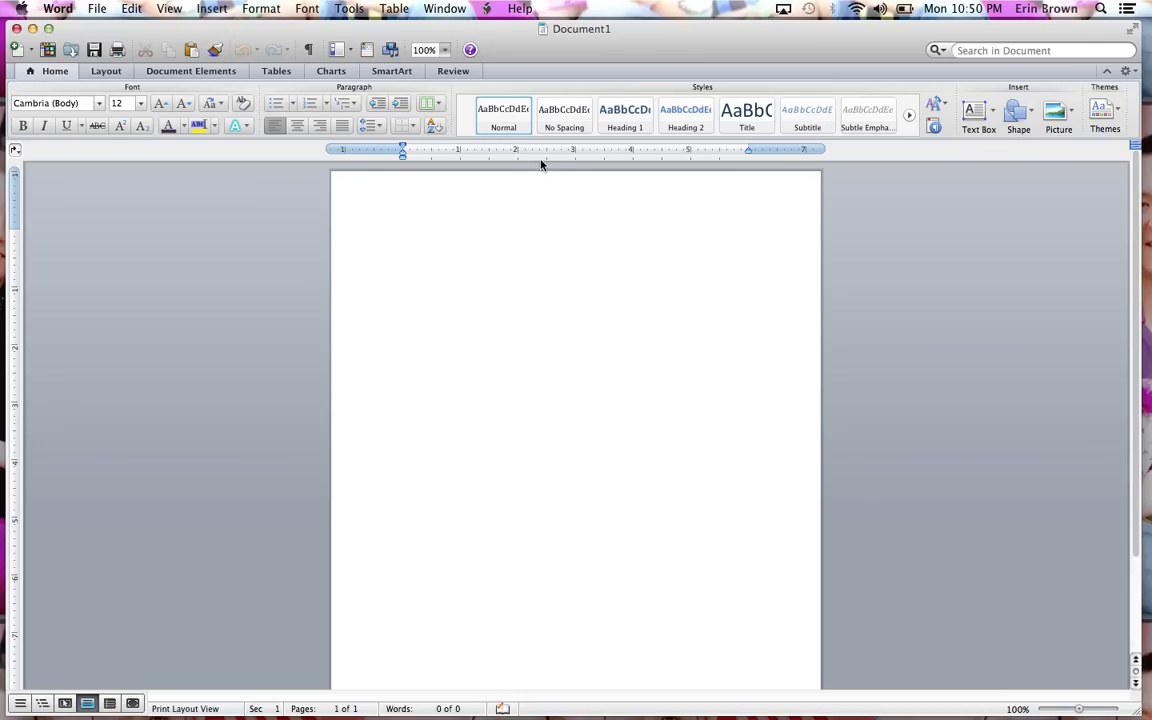
Zoom the document to 150% and show all nonprinting characters.
{"action": "left_click", "coordinate": [444, 50]}
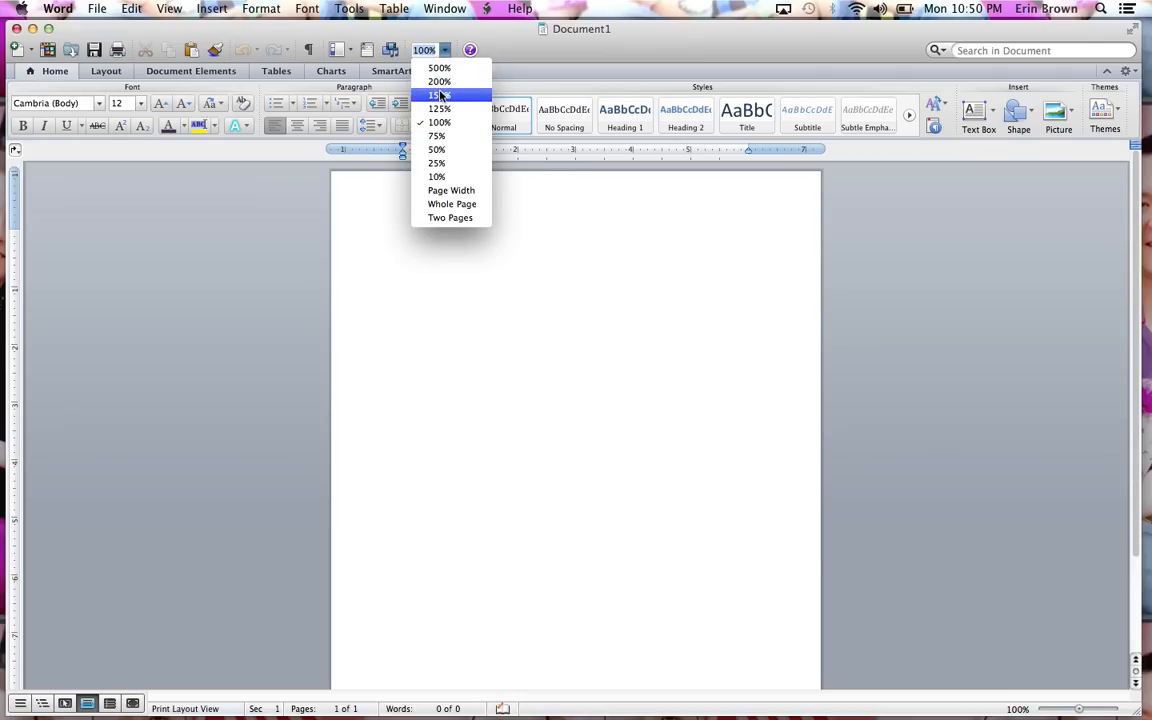
{"action": "left_click", "coordinate": [440, 95]}
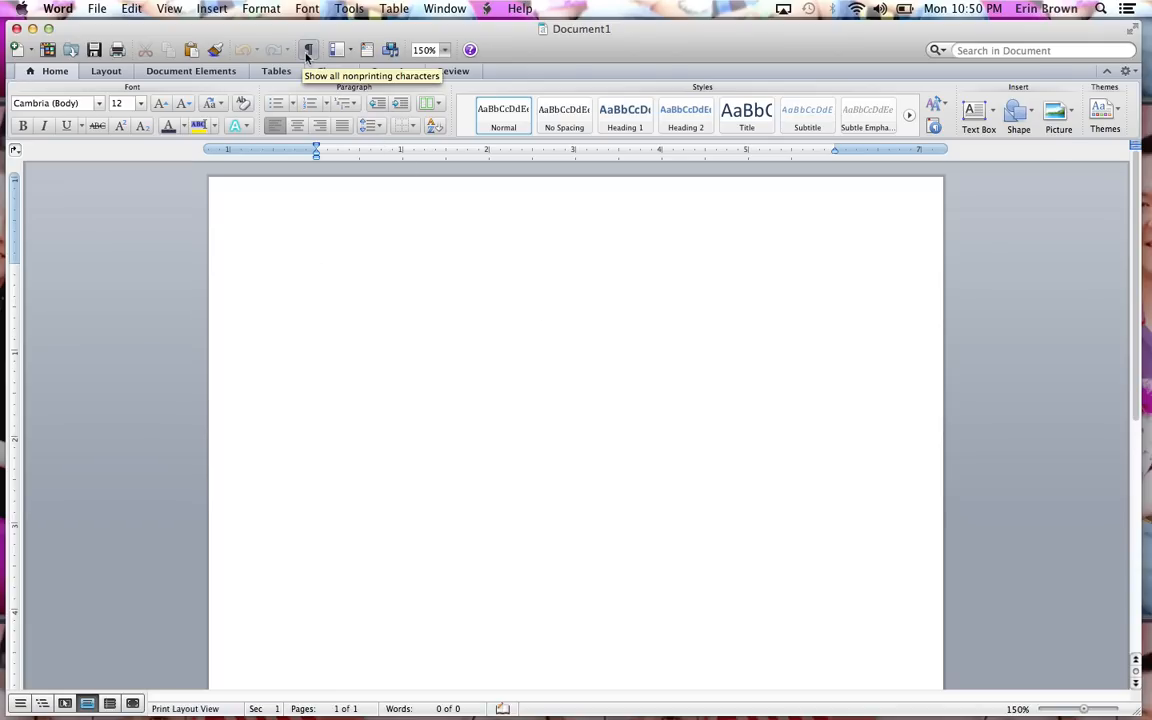
{"action": "left_click", "coordinate": [307, 52]}
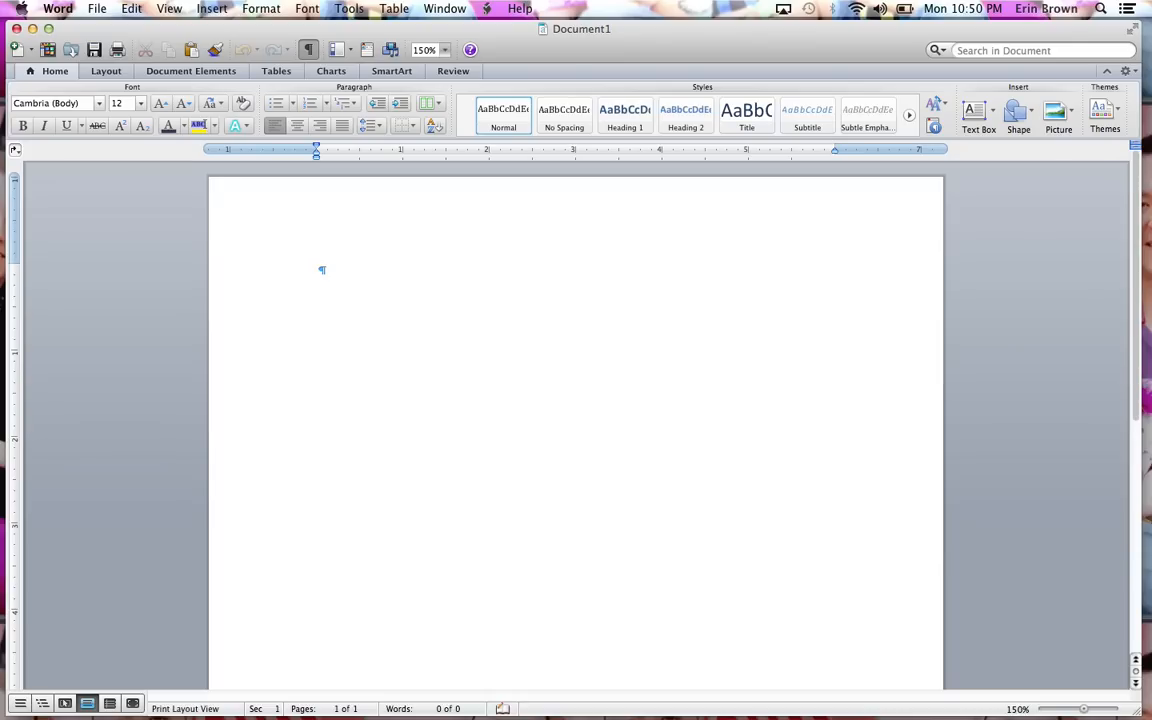
Apply the Moderate margin preset to the document.
{"action": "left_click", "coordinate": [104, 71]}
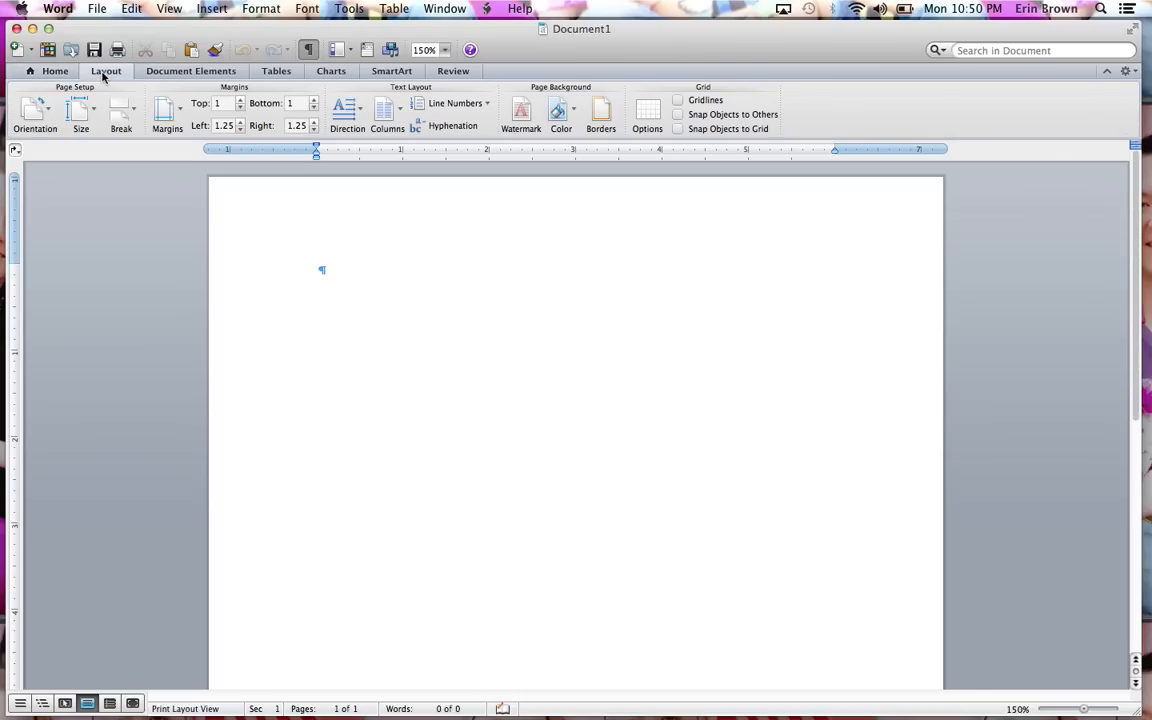
{"action": "left_click", "coordinate": [168, 115]}
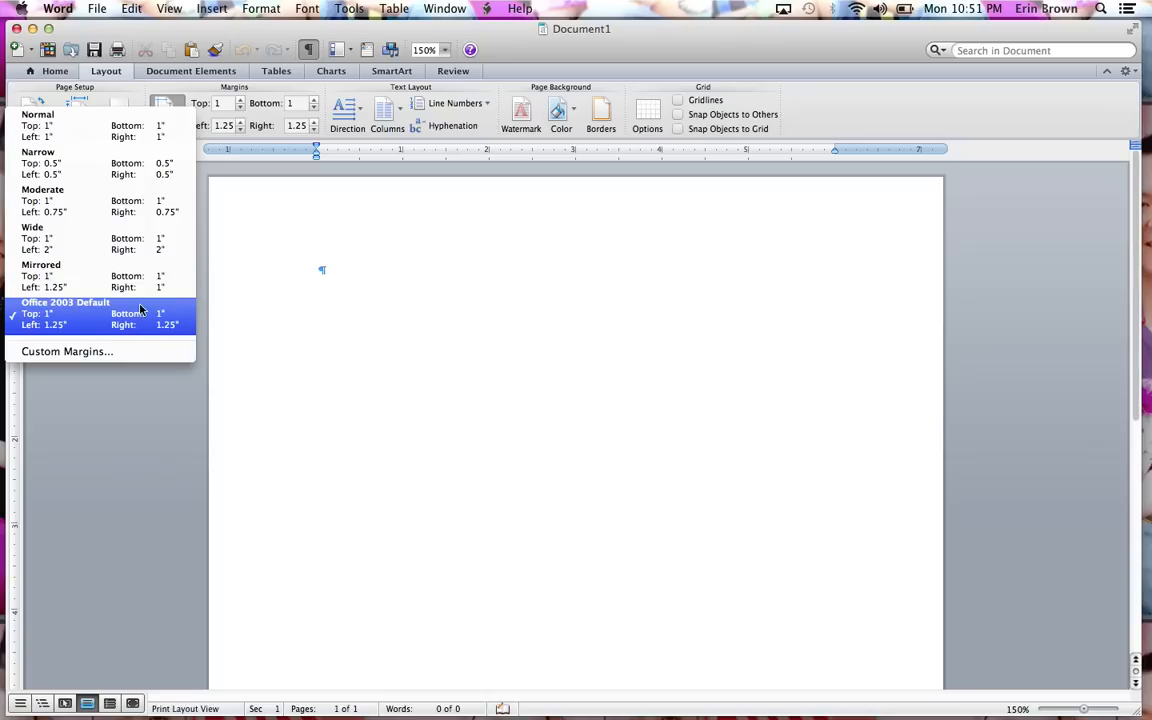
{"action": "left_click", "coordinate": [113, 207]}
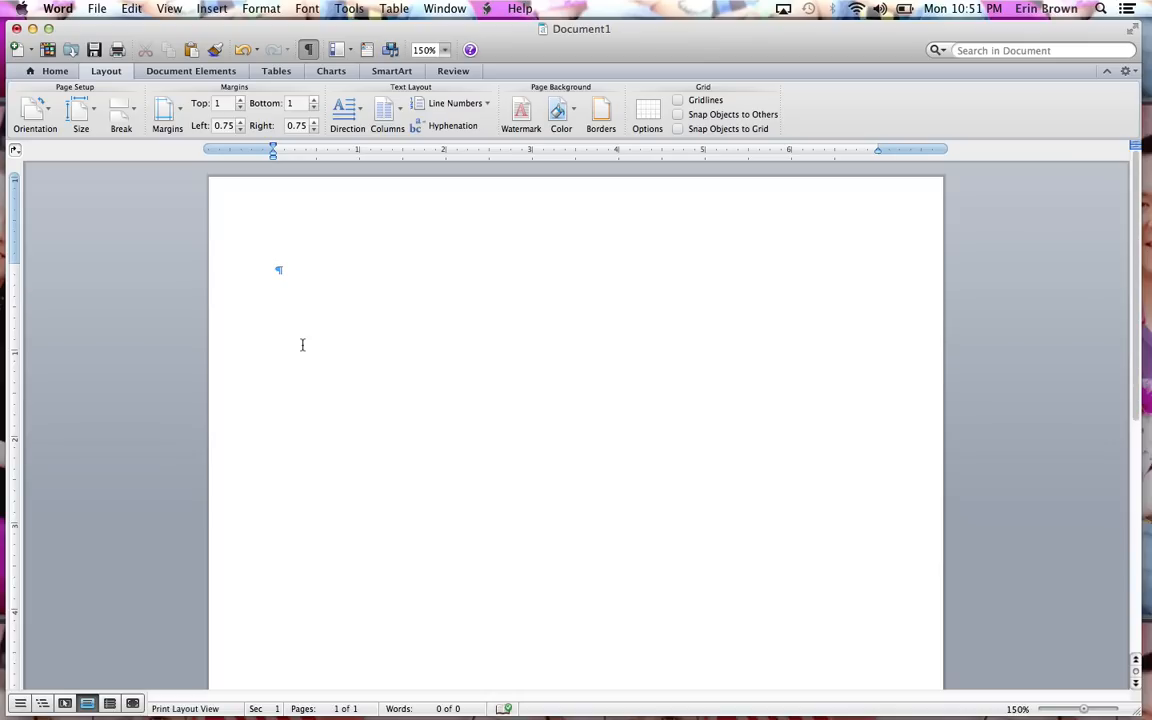
Switch to Publishing Layout View, choosing to continue editing the current document.
{"action": "left_click", "coordinate": [63, 704]}
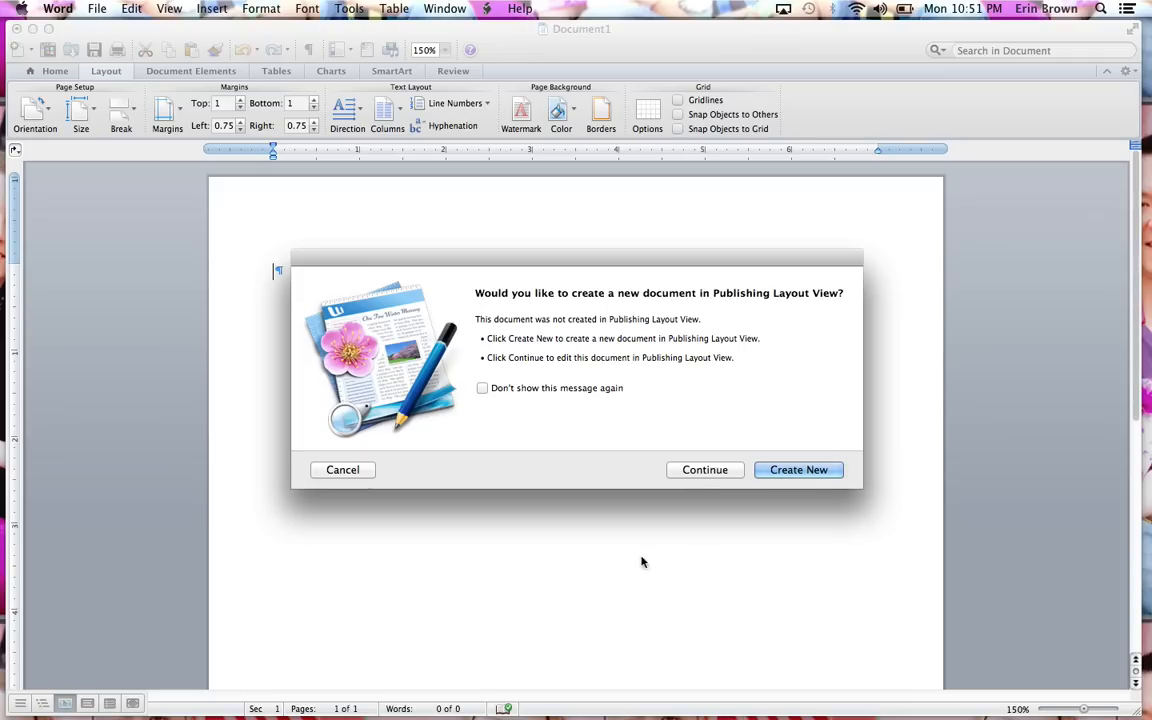
{"action": "left_click", "coordinate": [705, 470]}
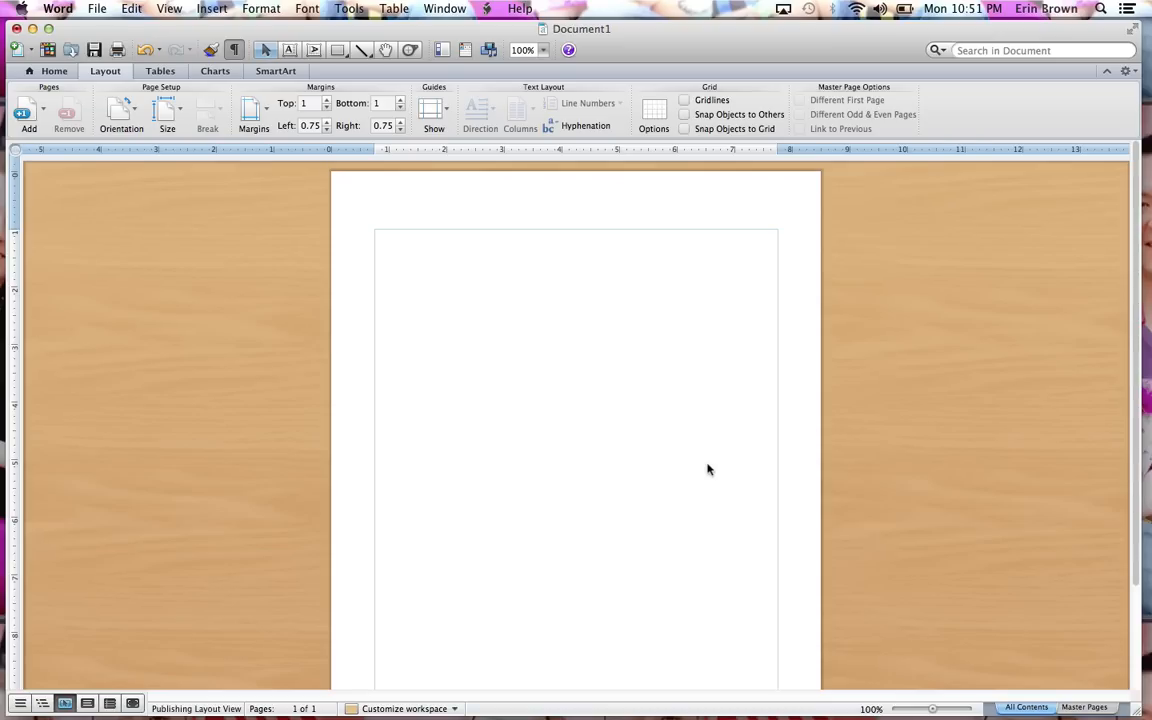
Apply the Executive theme colors and return to Print Layout View.
{"action": "left_click", "coordinate": [62, 74]}
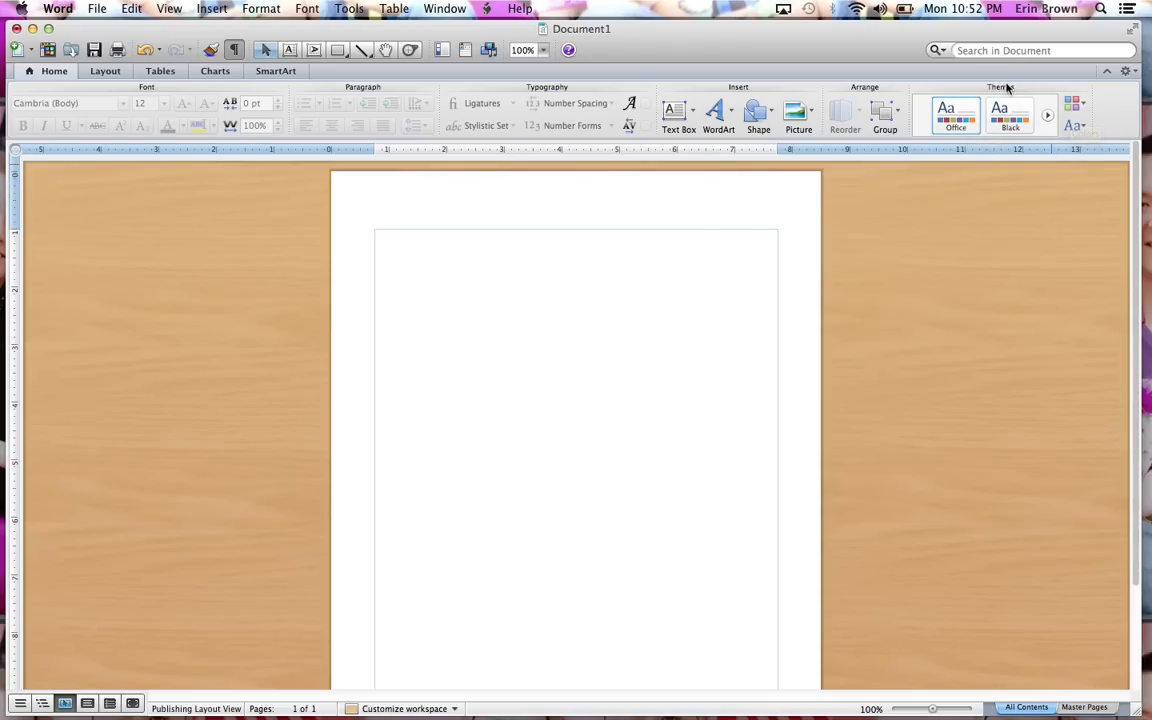
{"action": "left_click", "coordinate": [1079, 106]}
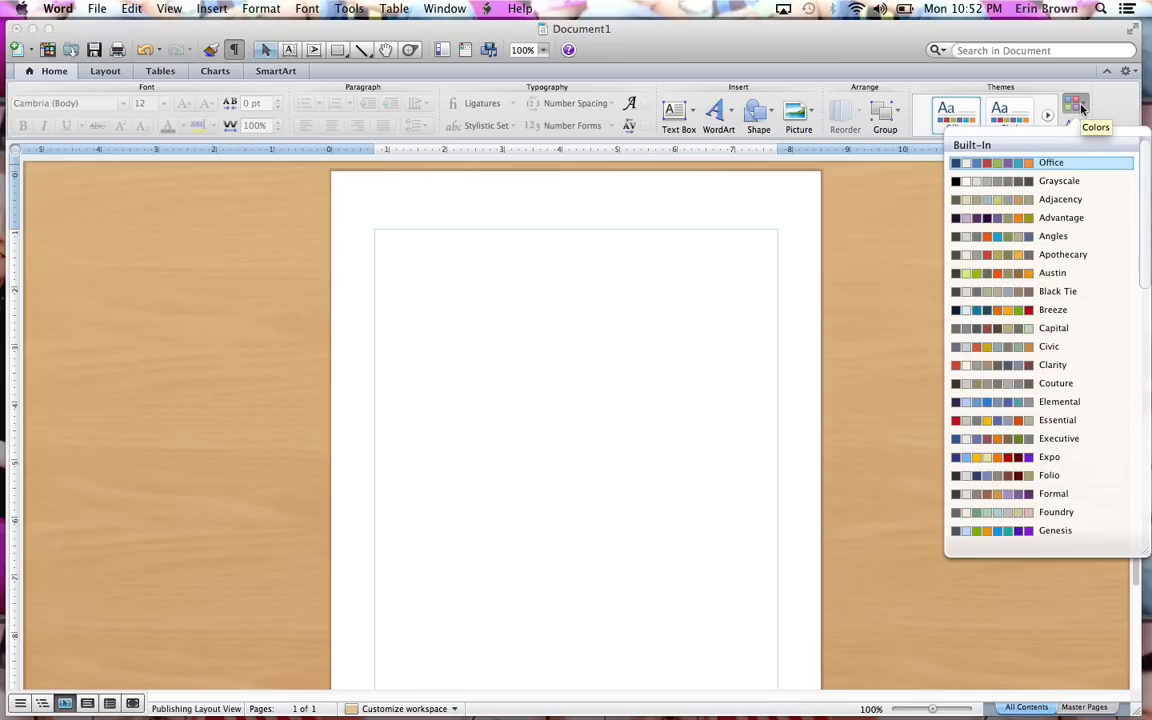
{"action": "left_click", "coordinate": [1078, 440]}
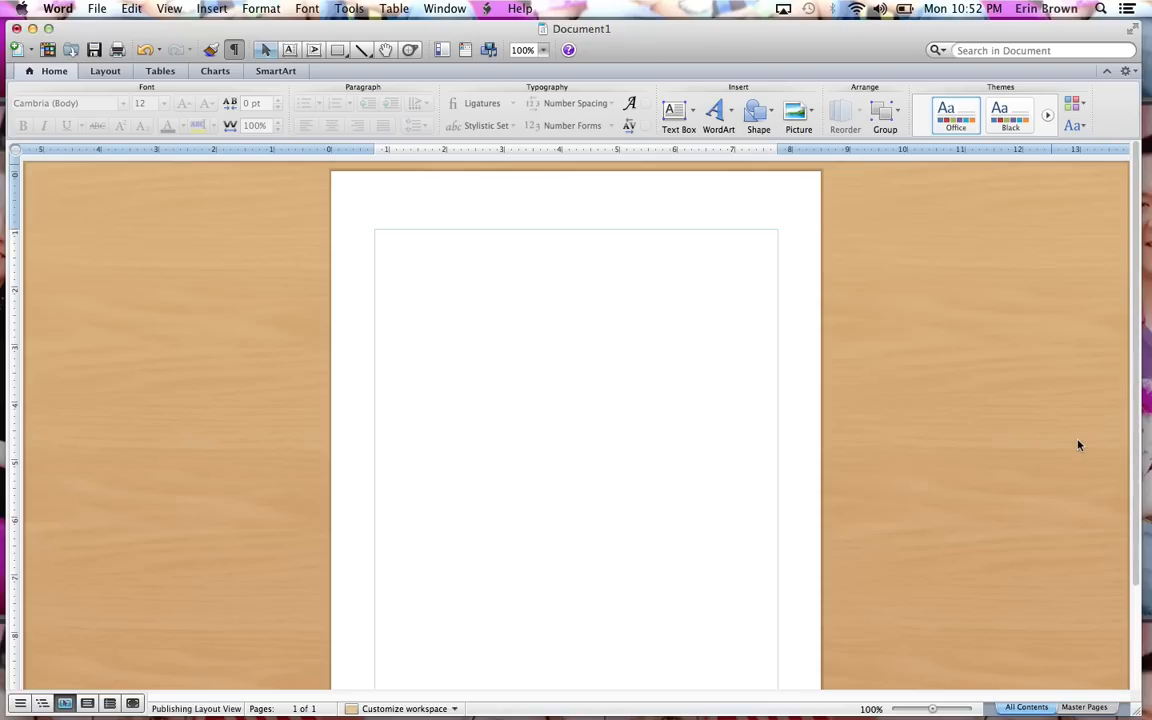
{"action": "left_click", "coordinate": [88, 705]}
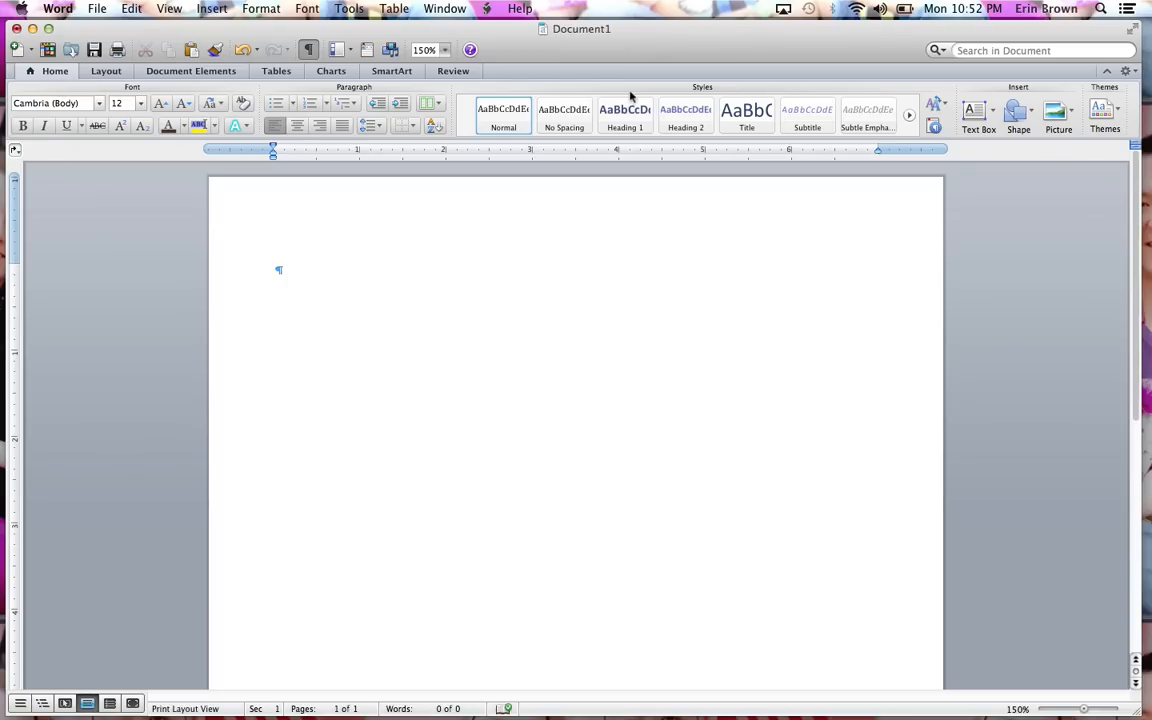
Draw a rounded rectangle about 7.1 in wide and 0.45 in high across the top of the page.
{"action": "left_click", "coordinate": [1032, 121]}
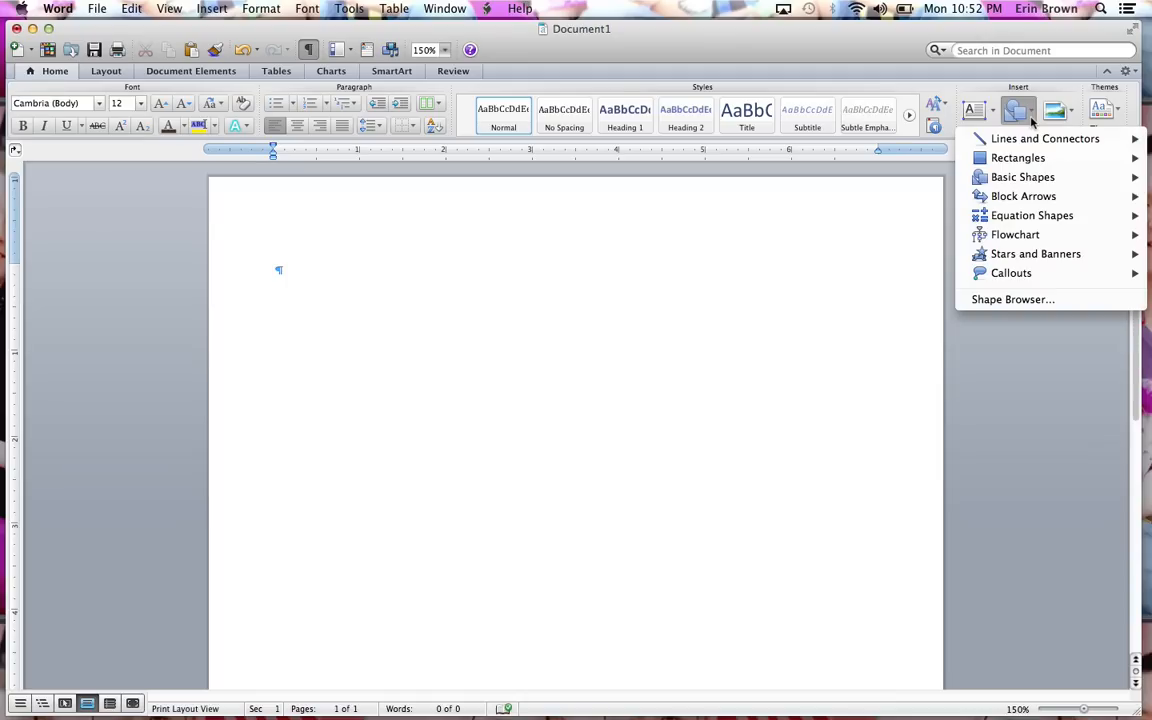
{"action": "mouse_move", "coordinate": [1020, 166]}
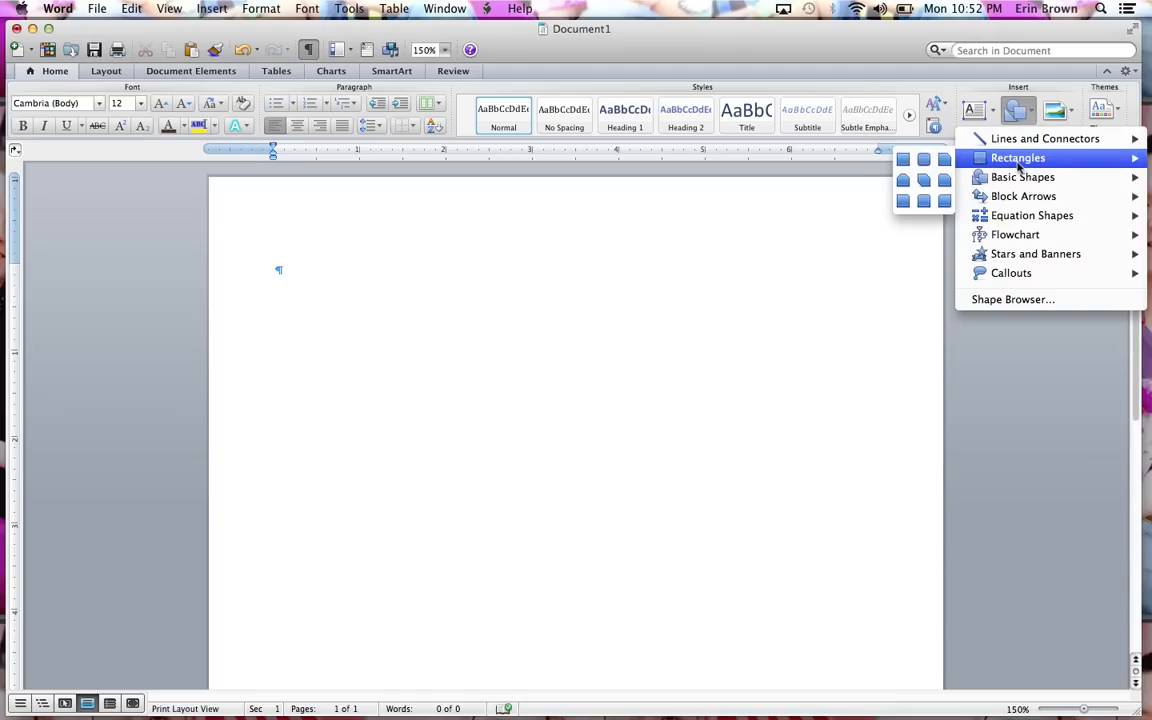
{"action": "left_click", "coordinate": [923, 161]}
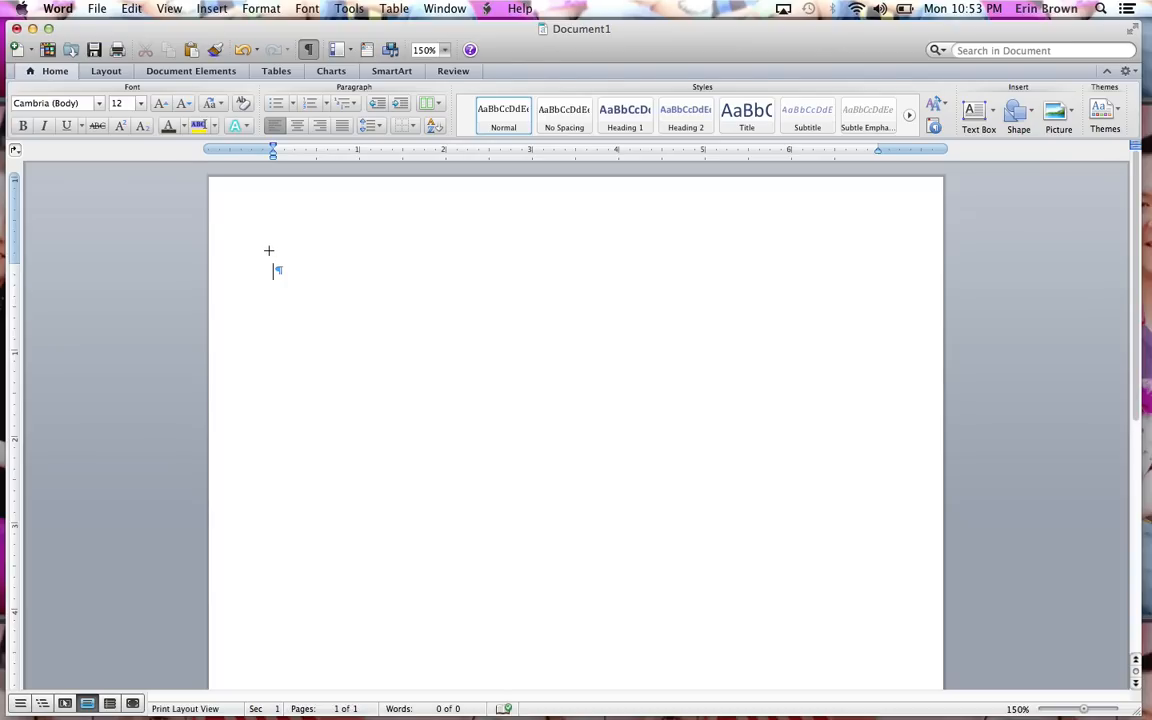
{"action": "mouse_move", "coordinate": [271, 250]}
{"action": "left_mouse_down"}
{"action": "mouse_move", "coordinate": [334, 267]}
{"action": "mouse_move", "coordinate": [489, 268]}
{"action": "mouse_move", "coordinate": [788, 300]}
{"action": "mouse_move", "coordinate": [882, 288]}
{"action": "left_mouse_up"}
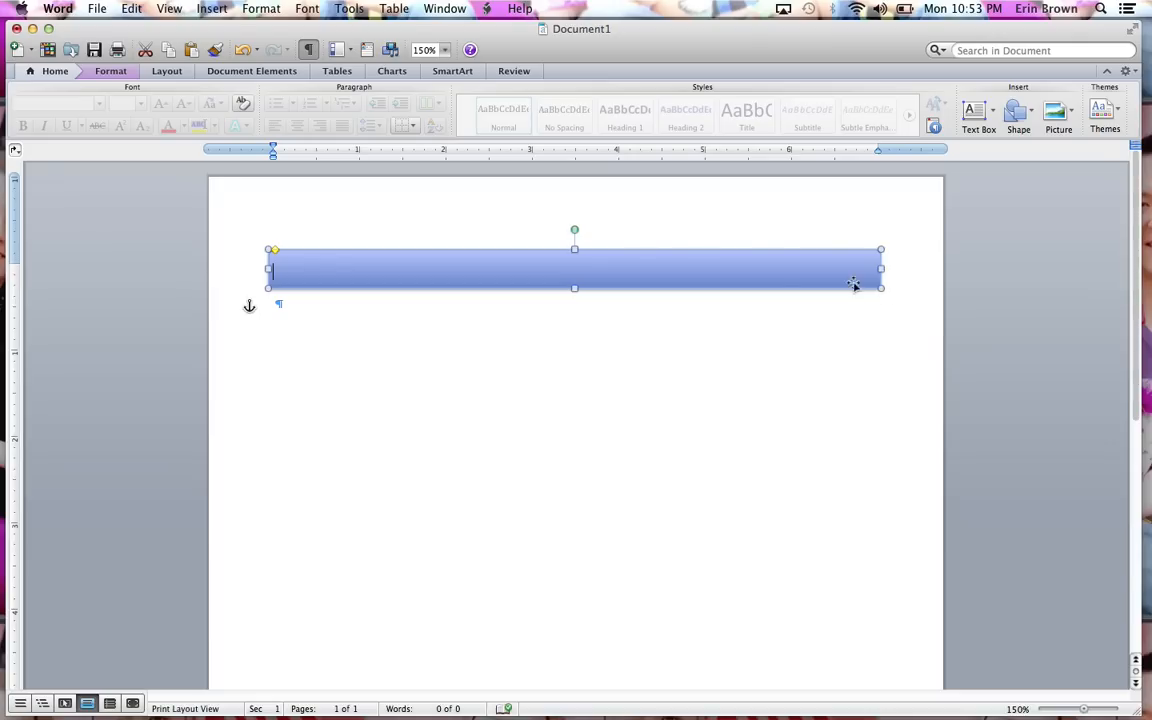
Set the rectangle's height to 0.5" and its width to 7".
{"action": "left_click", "coordinate": [111, 74]}
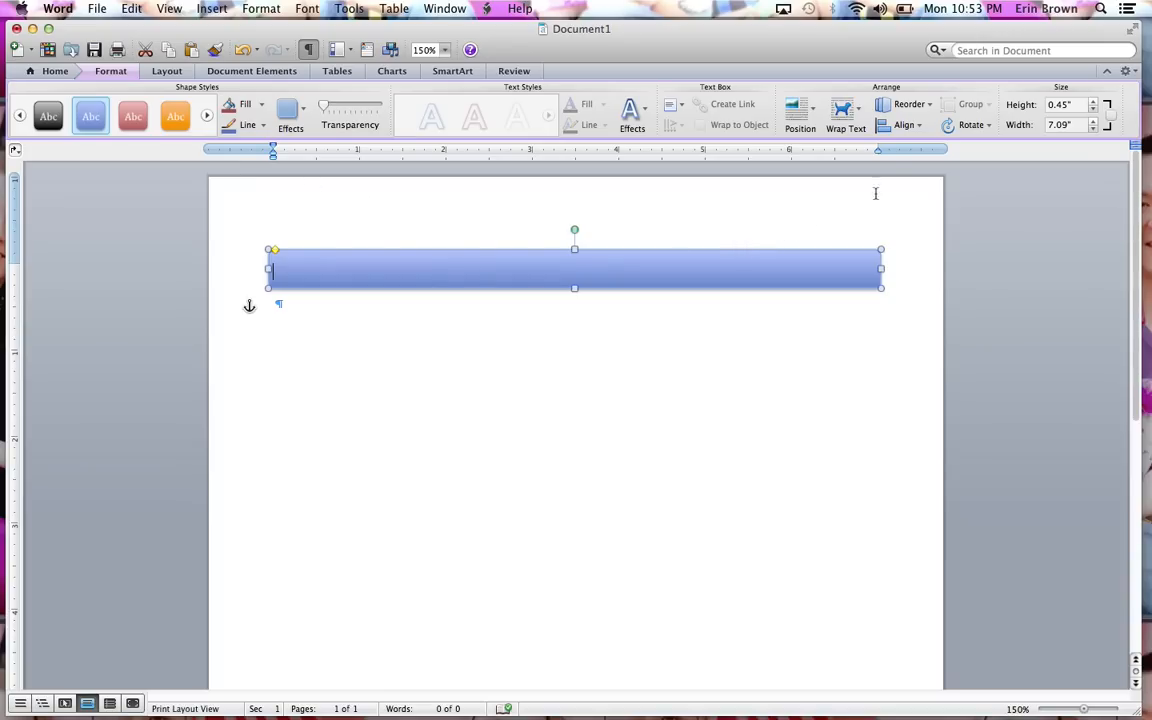
{"action": "left_click", "coordinate": [1055, 108]}
{"action": "type", "text": ".5"}
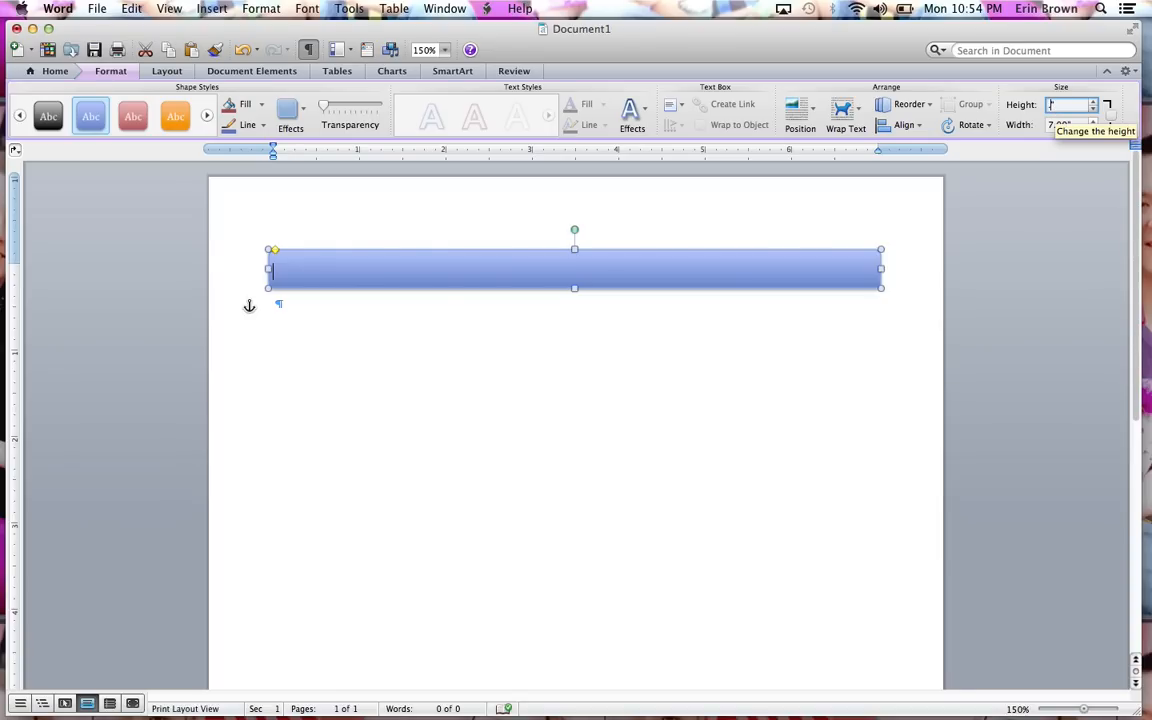
{"action": "key", "text": "Return"}
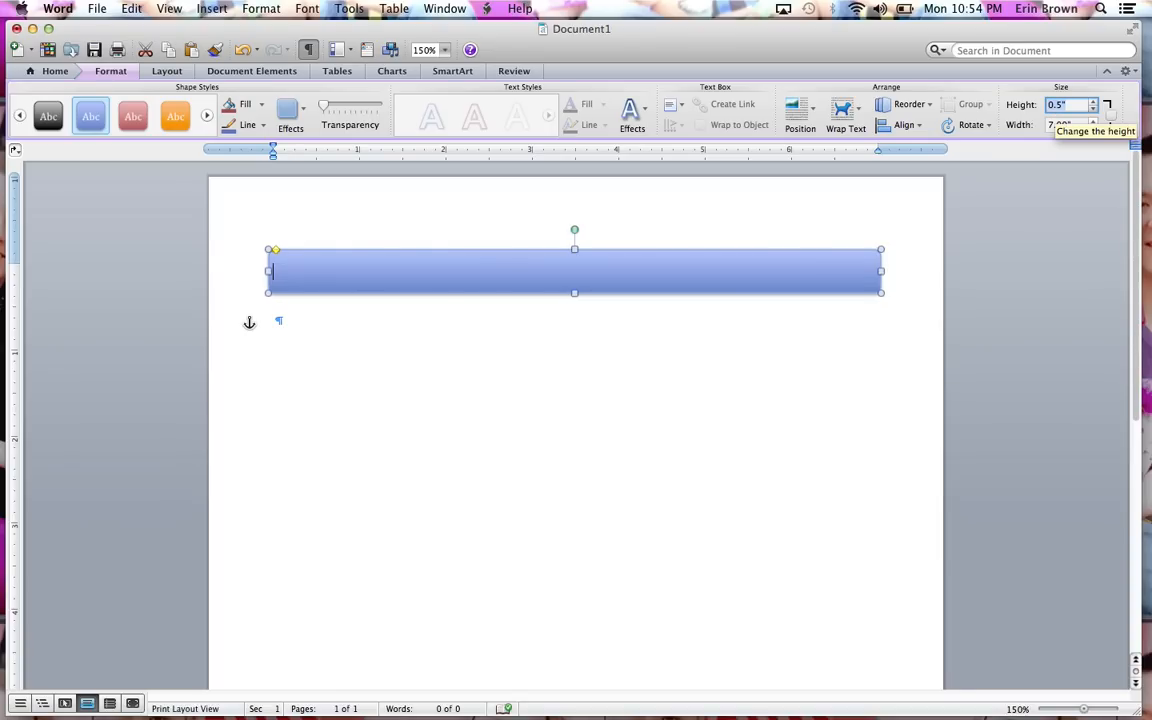
{"action": "left_click", "coordinate": [1054, 129]}
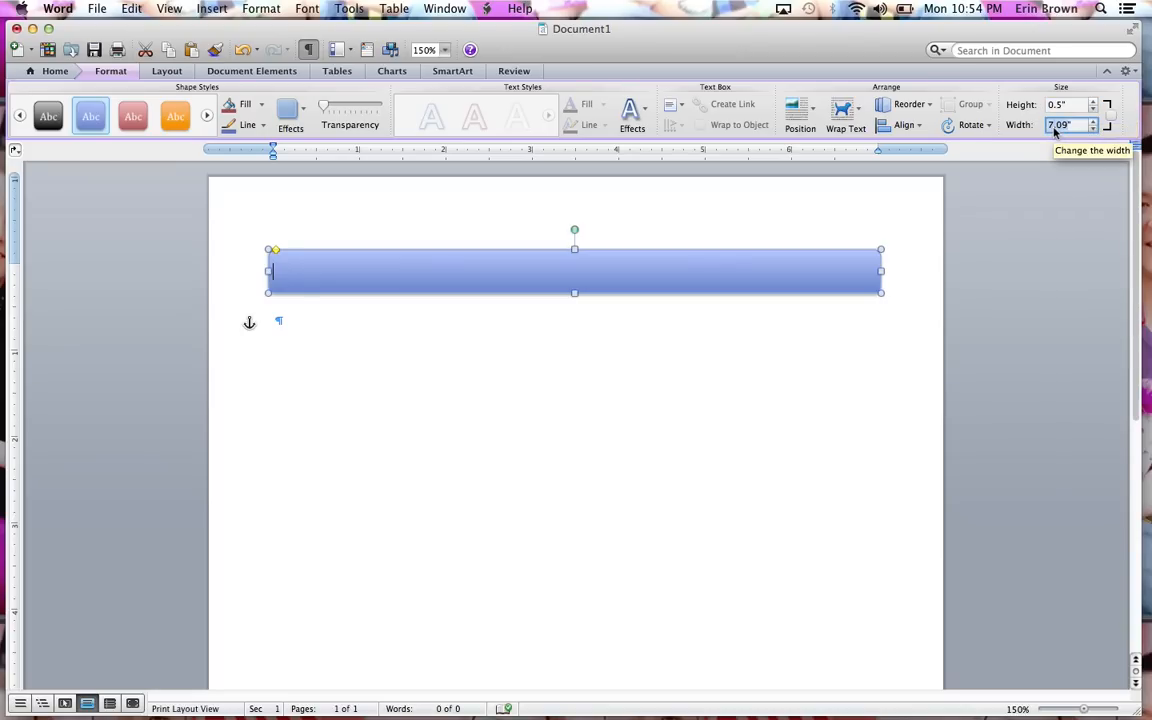
{"action": "type", "text": "7"}
{"action": "key", "text": "Return"}
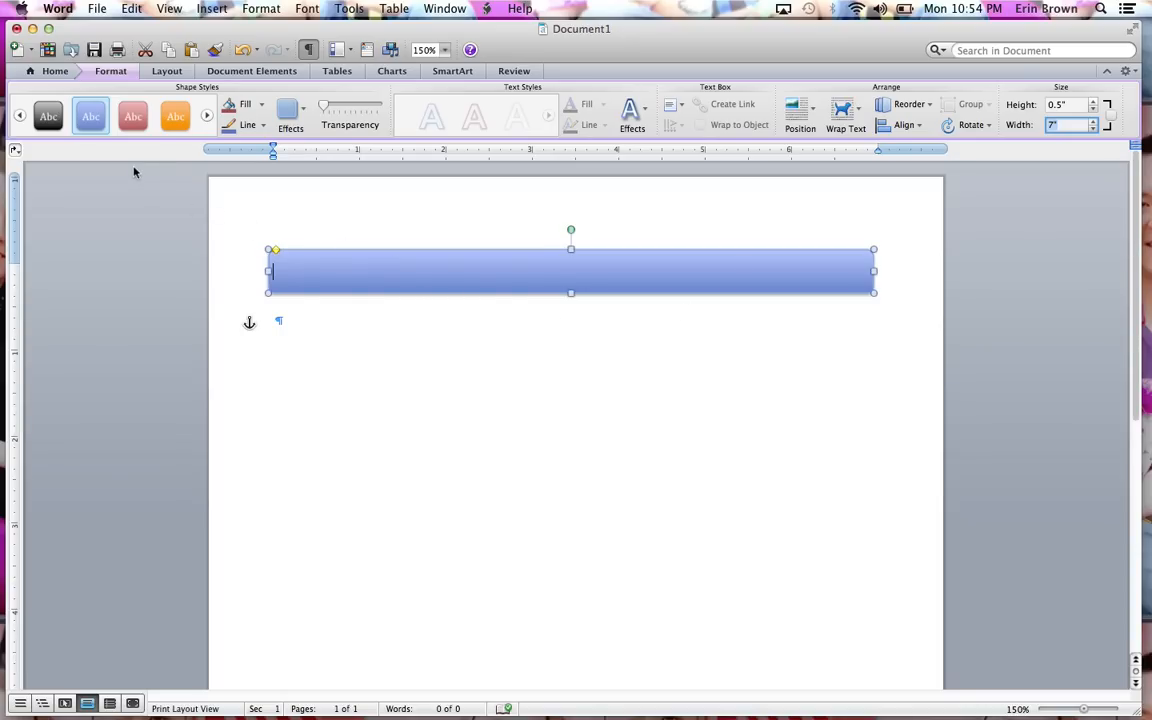
Apply a brown gradient shape style to the rectangle.
{"action": "mouse_move", "coordinate": [114, 108]}
{"action": "left_click", "coordinate": [113, 145]}
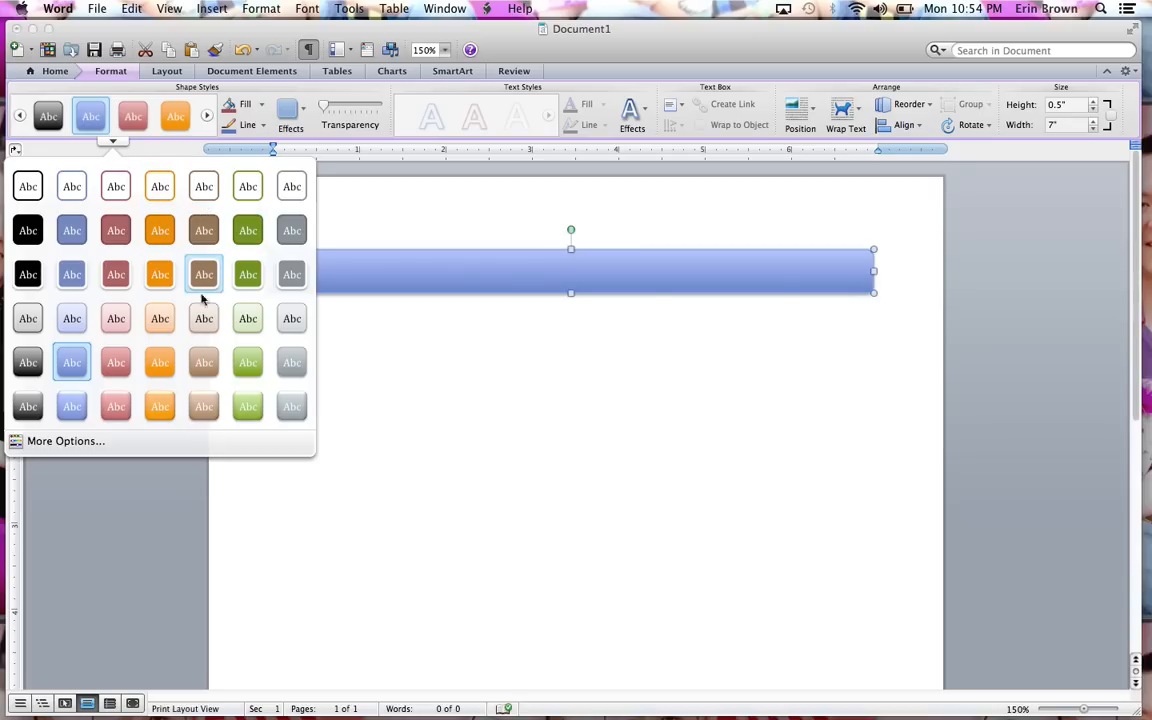
{"action": "left_click", "coordinate": [201, 406]}
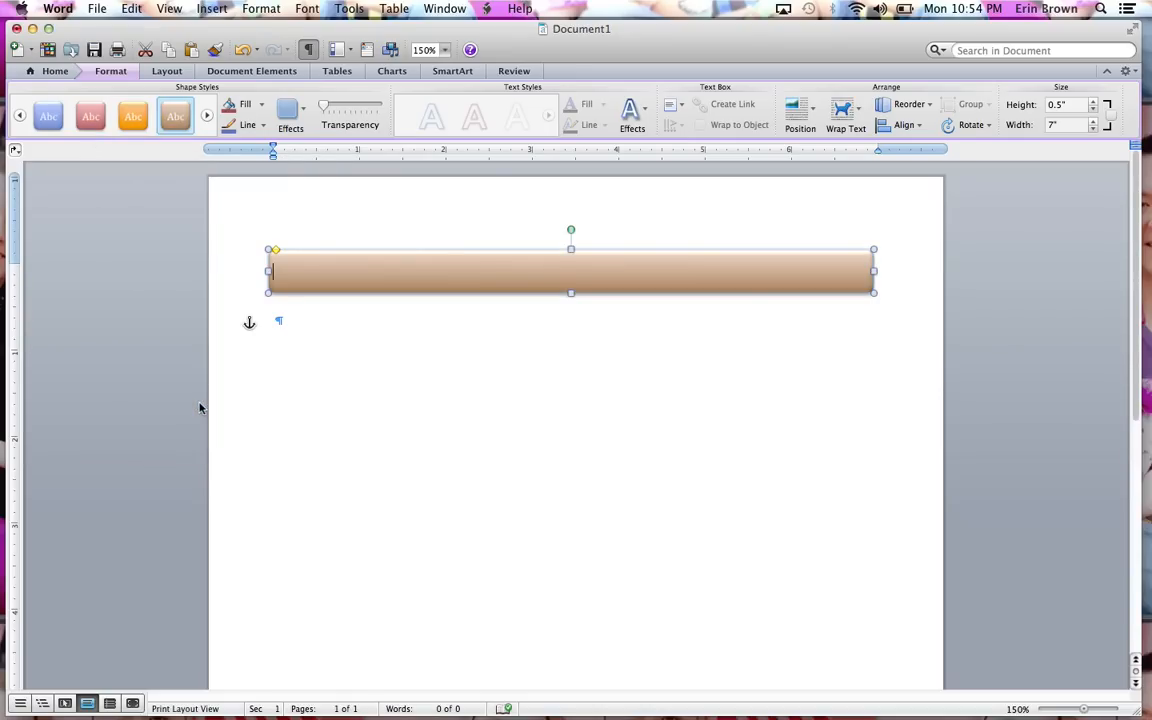
Add the text HEARTLAND TRACTOR CLUB inside the rectangle.
{"action": "right_click", "coordinate": [410, 278]}
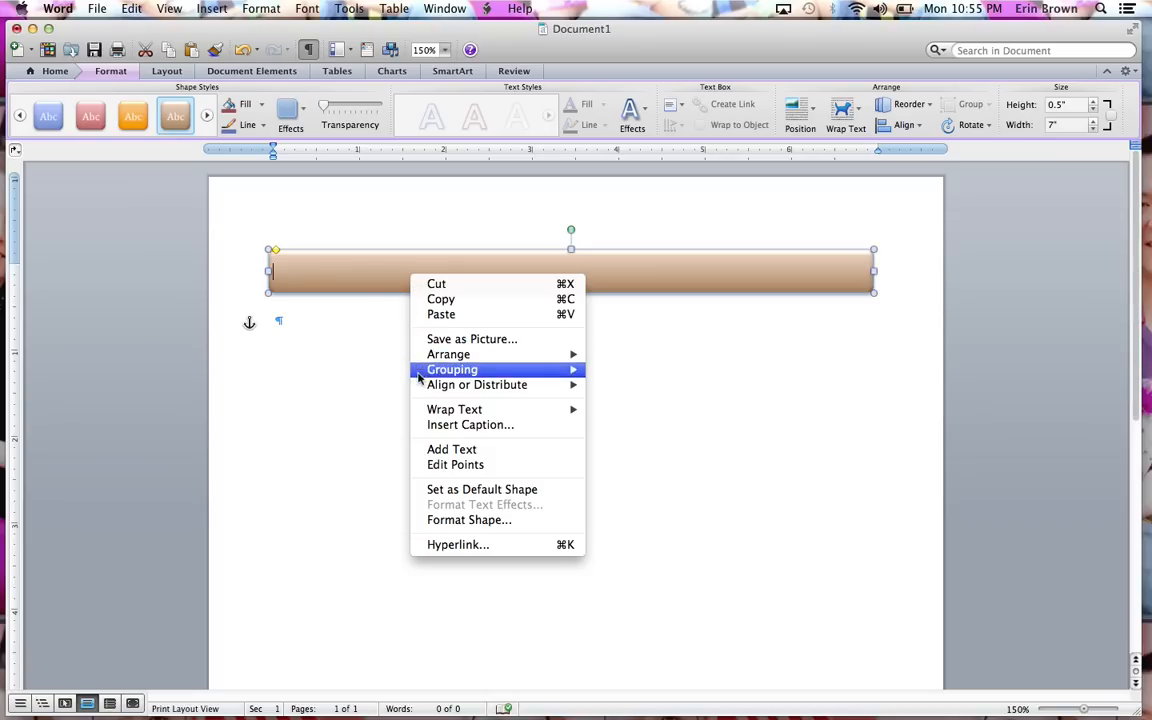
{"action": "left_click", "coordinate": [447, 451]}
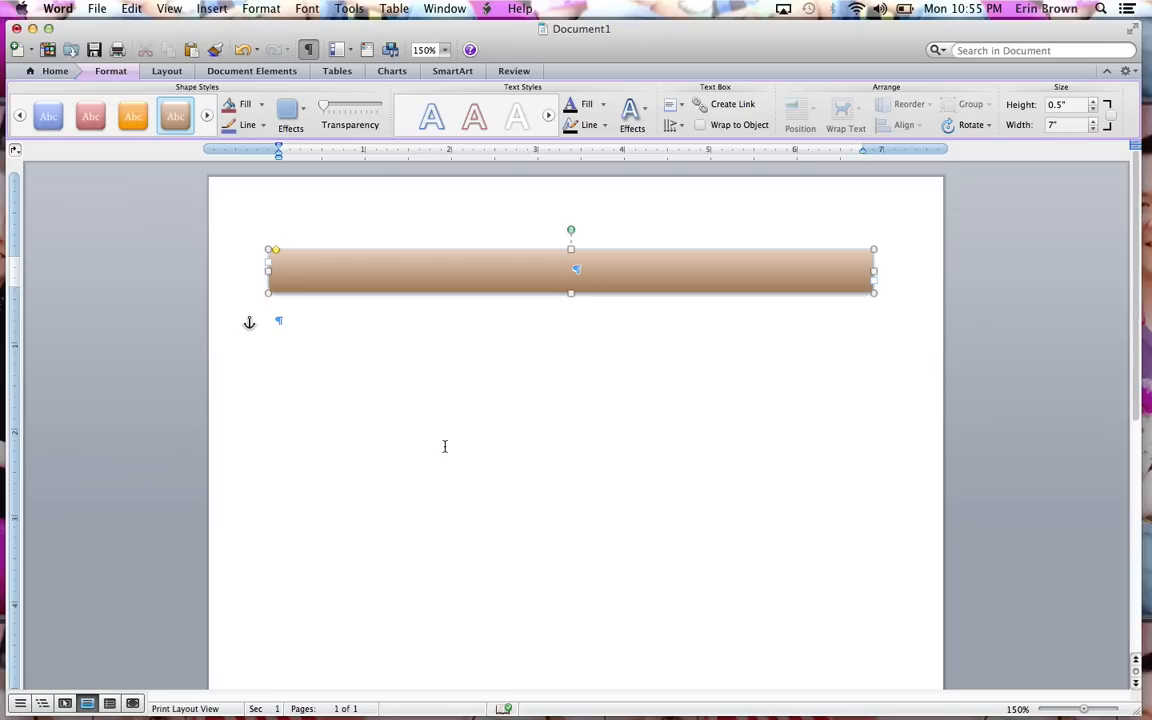
{"action": "type", "text": "HEARTLAND TRAC"}
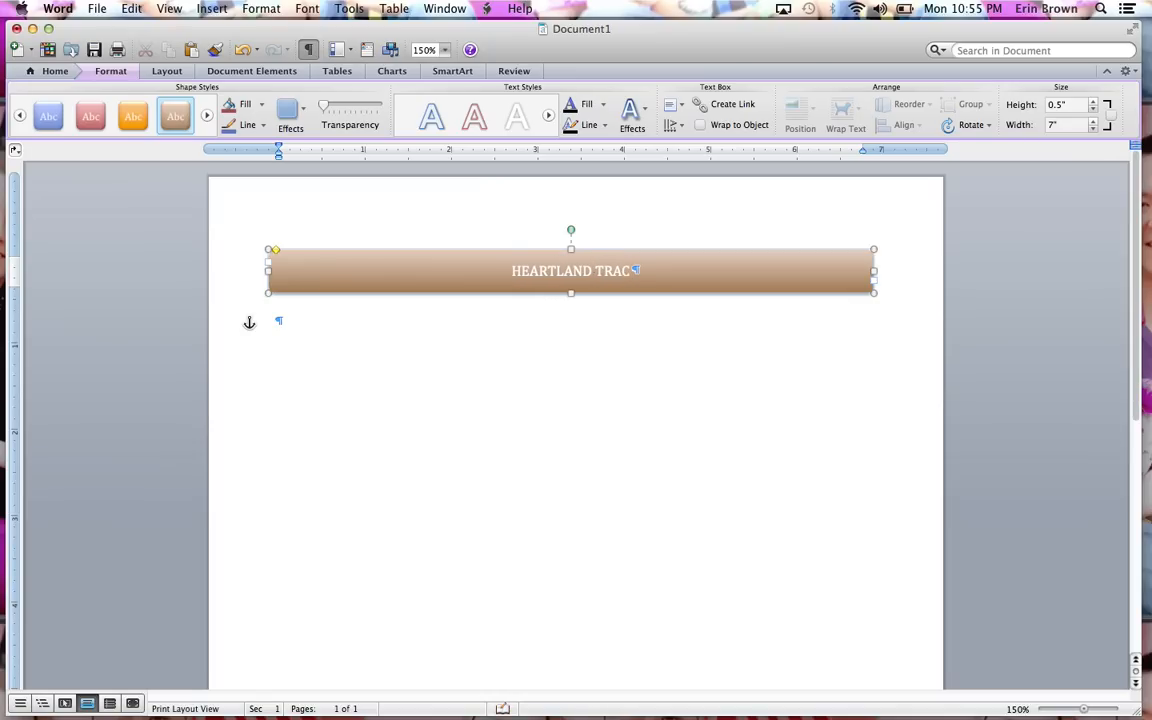
{"action": "type", "text": "TOR CLUB"}
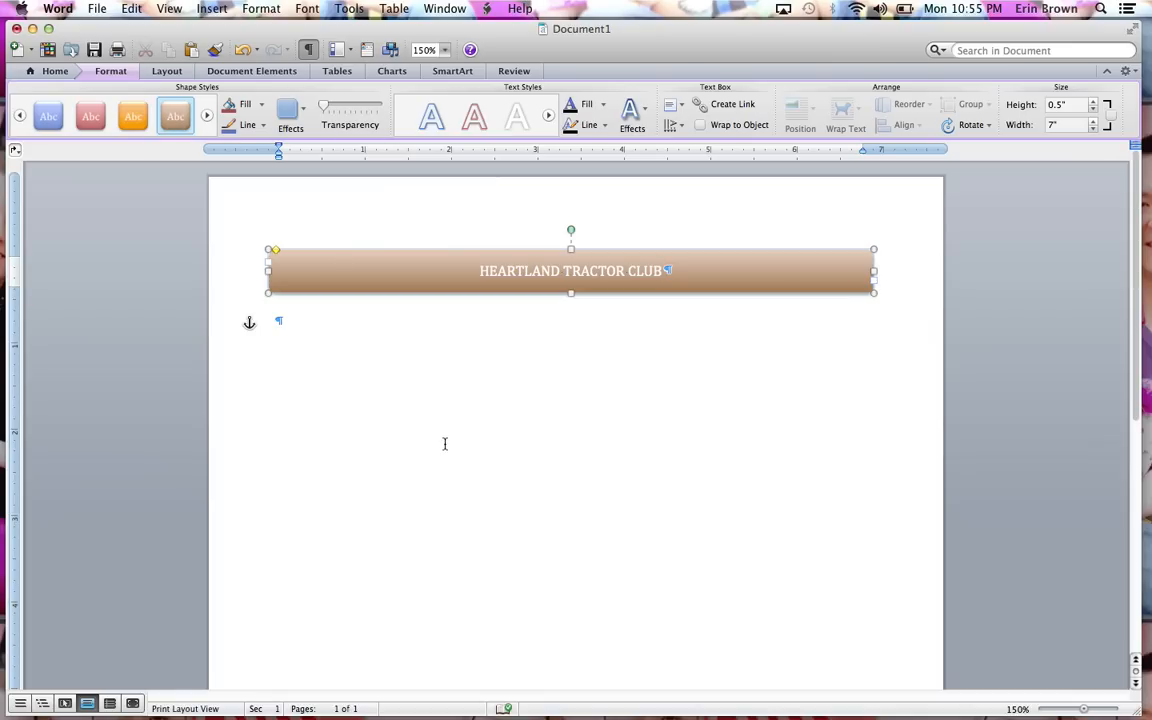
Select the text inside the rectangle.
{"action": "double_click", "coordinate": [516, 272]}
{"action": "triple_click", "coordinate": [516, 274]}
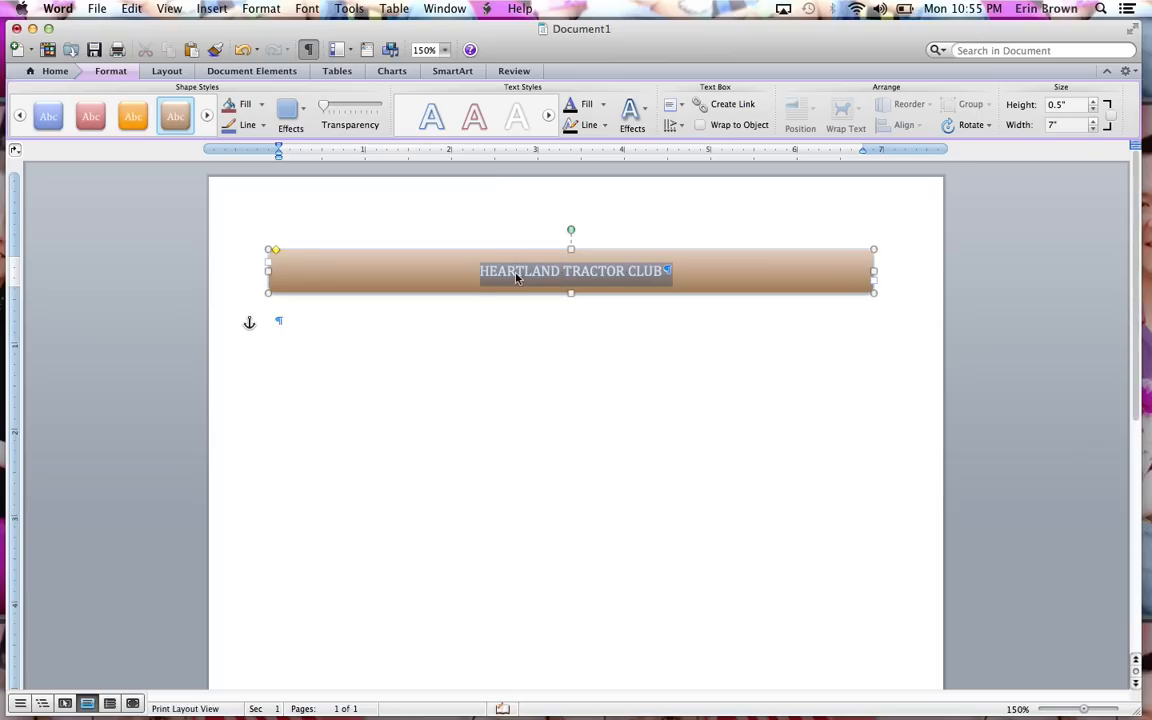